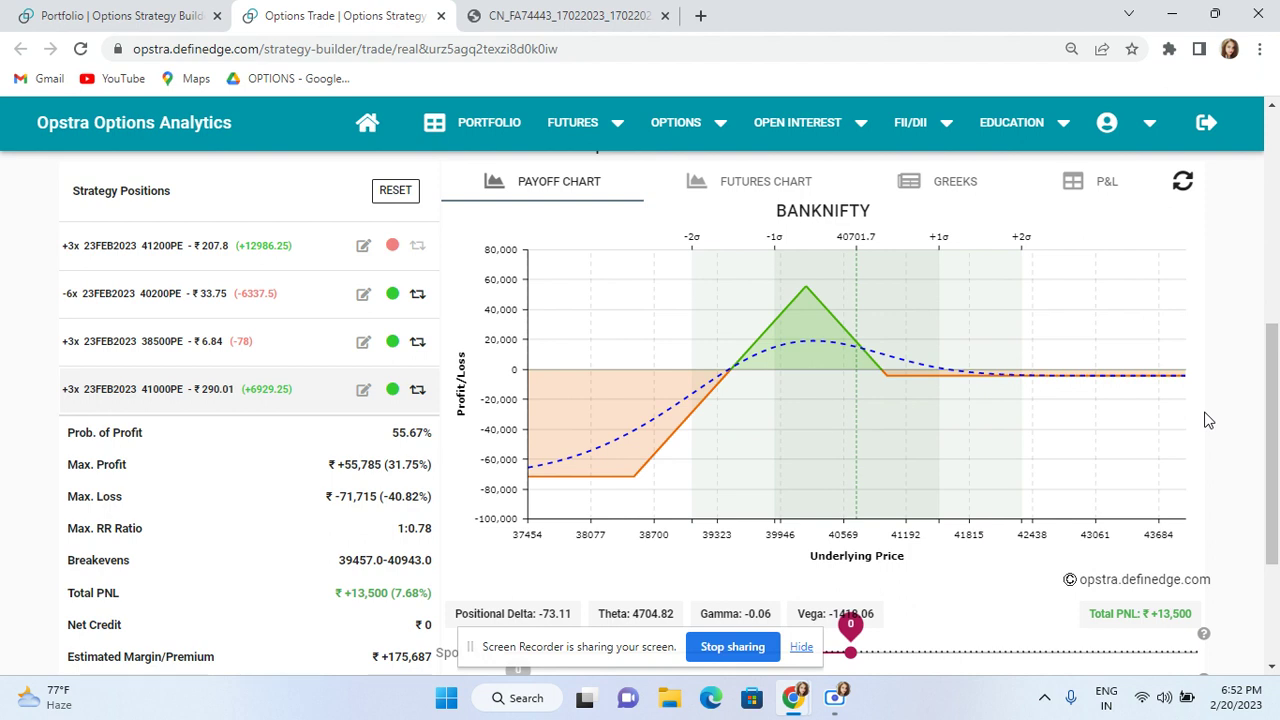
Review the four-leg BANKNIFTY put strategy, then bring up the TradingView daily Bank Nifty chart
{"action": "left_click", "coordinate": [843, 700]}
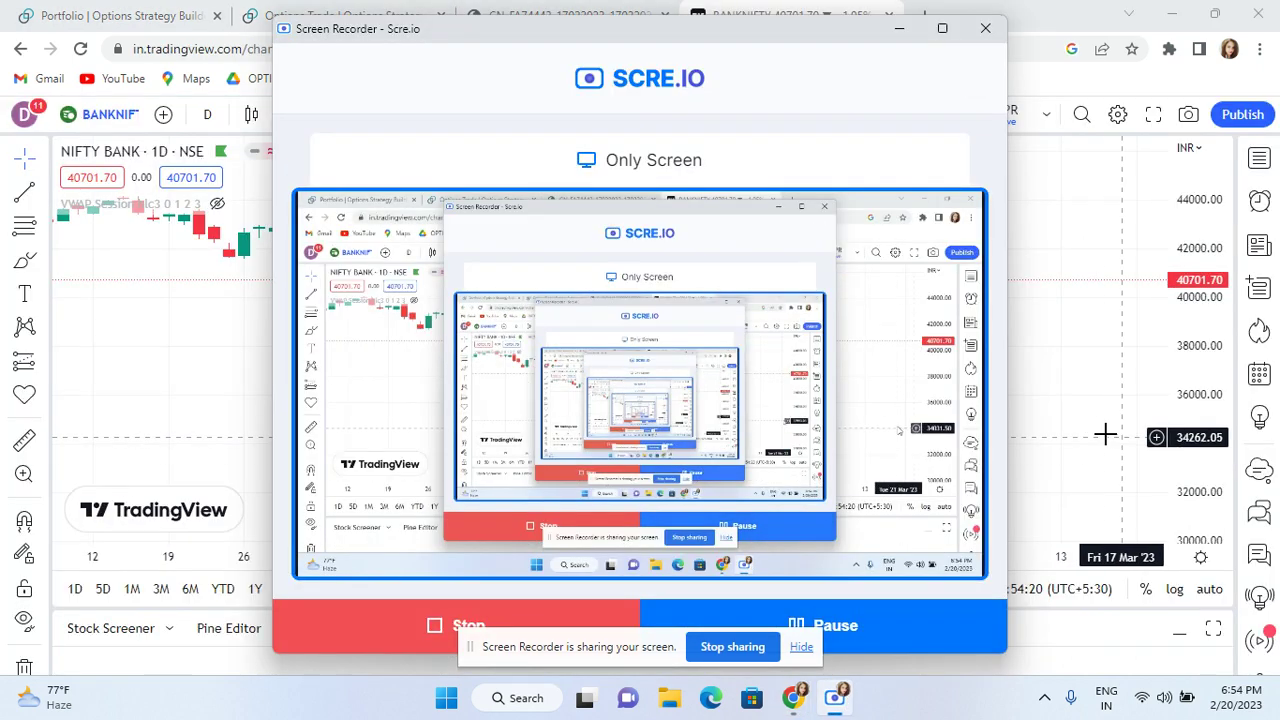
{"action": "left_click", "coordinate": [1064, 410]}
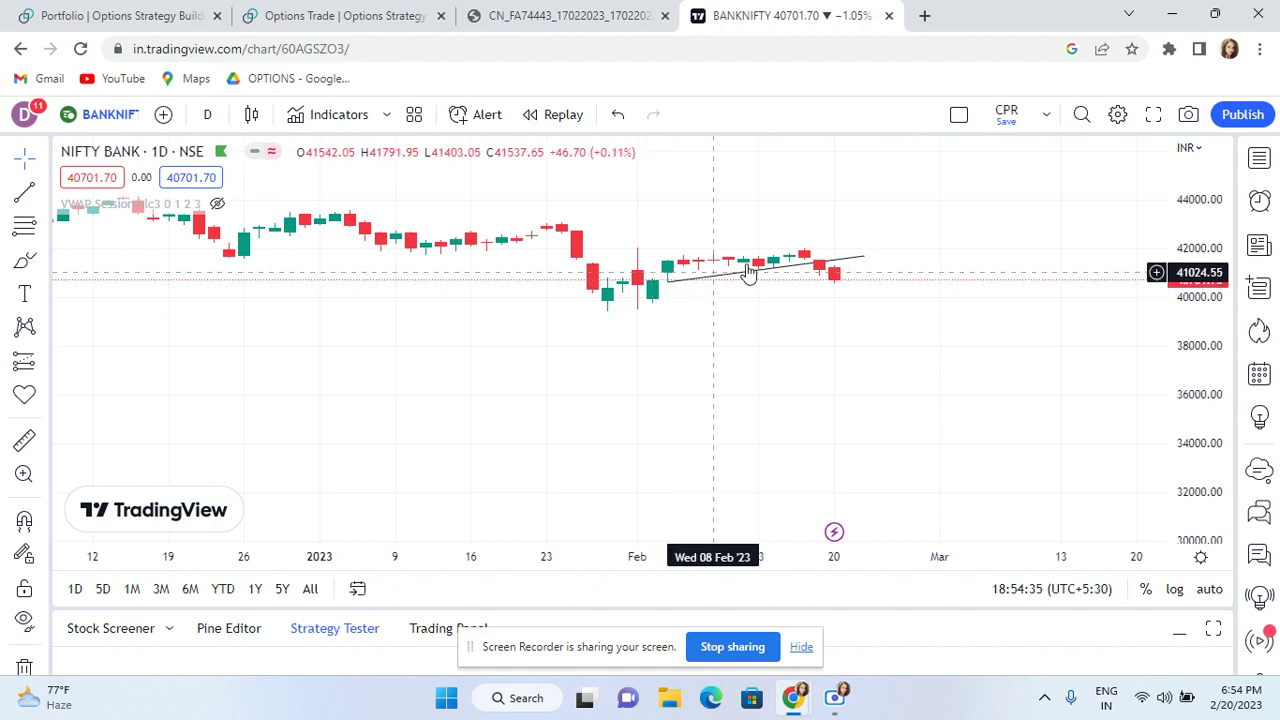
Zoom into recent BANKNIFTY daily candles in TradingView, then return to the Opstra strategy builder
{"action": "scroll", "coordinate": [914, 228], "scroll_direction": "up", "scroll_amount": 2}
{"action": "scroll", "coordinate": [914, 228], "scroll_direction": "up", "scroll_amount": 2}
{"action": "scroll", "coordinate": [917, 230], "scroll_direction": "up", "scroll_amount": 2}
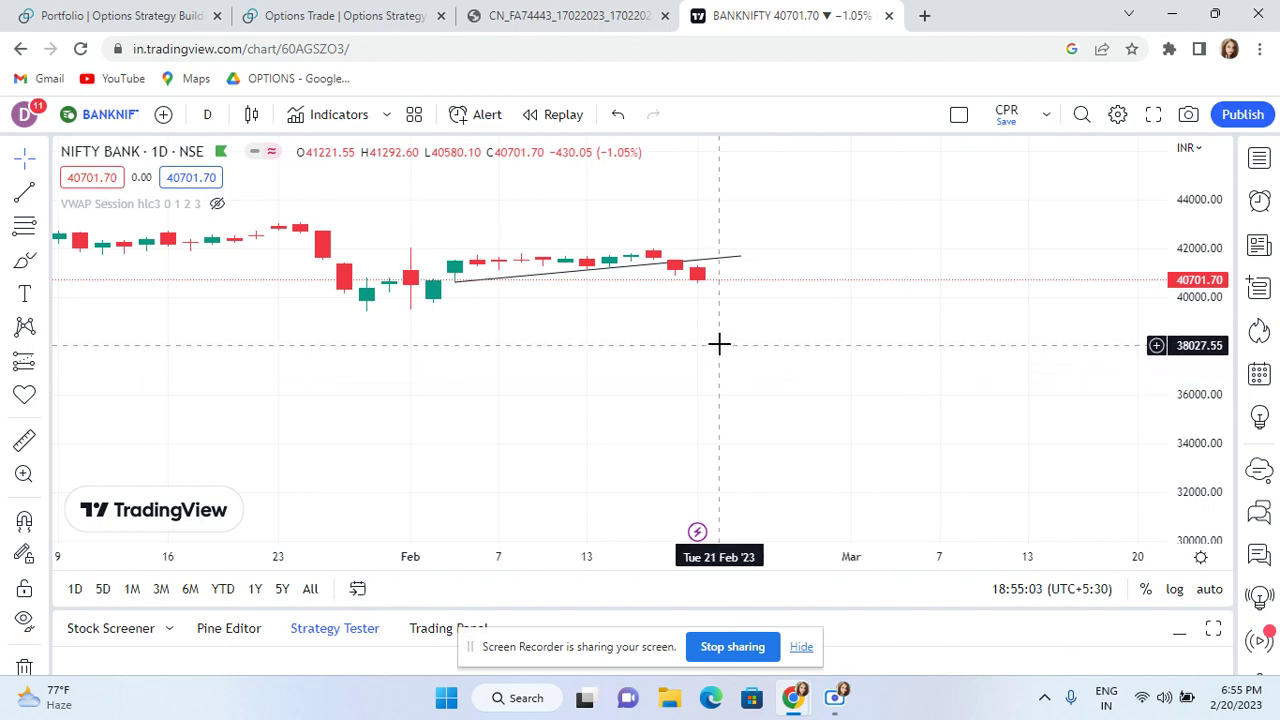
{"action": "left_click", "coordinate": [297, 21]}
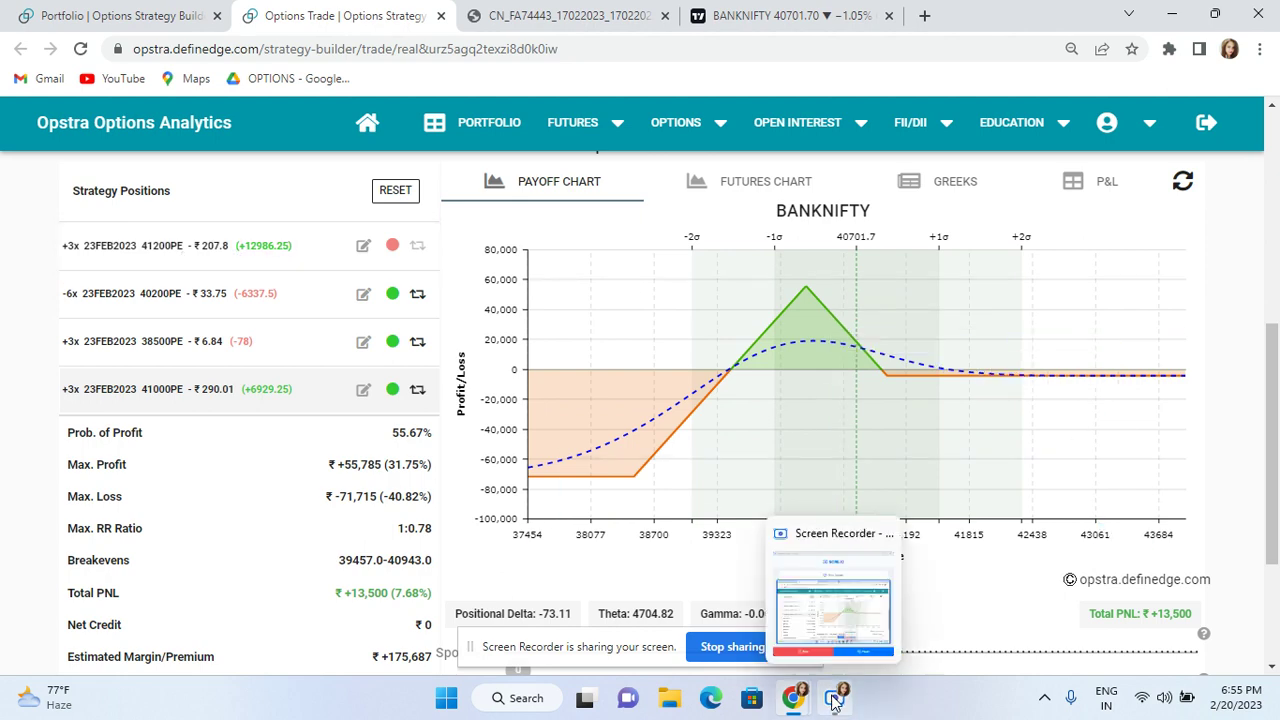
{"action": "left_click", "coordinate": [835, 700]}
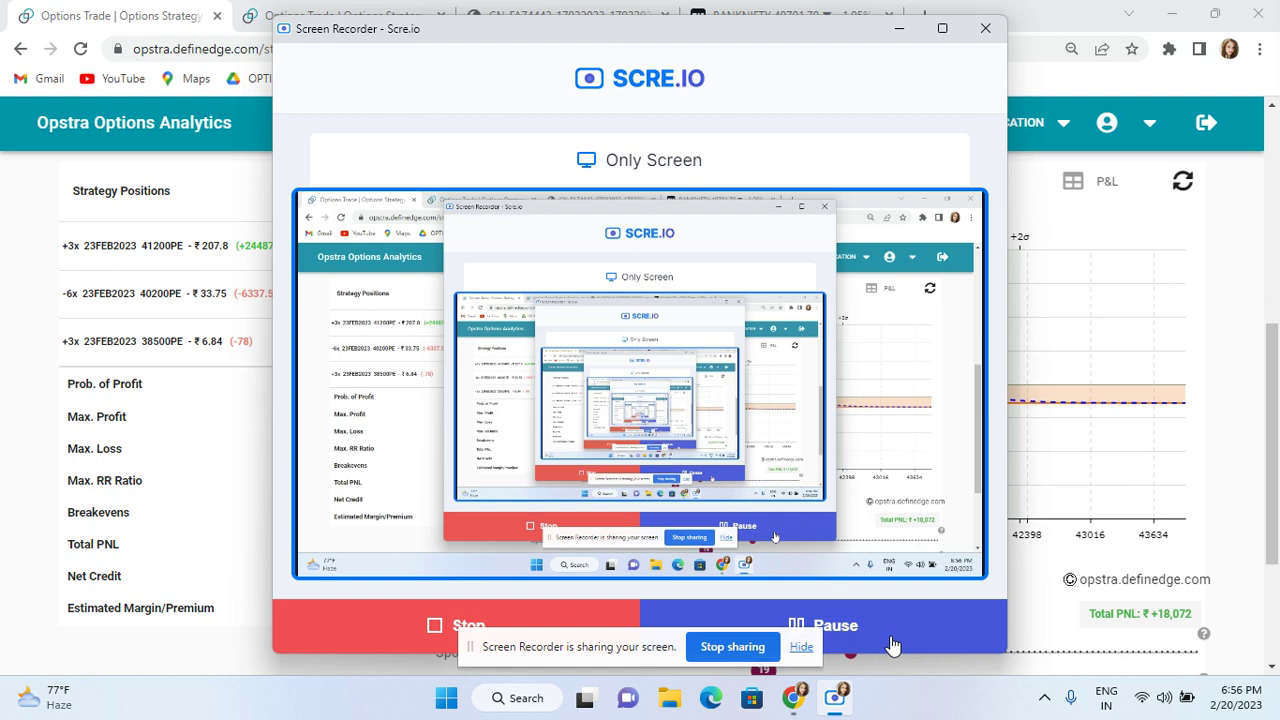
{"action": "left_click", "coordinate": [1140, 470]}
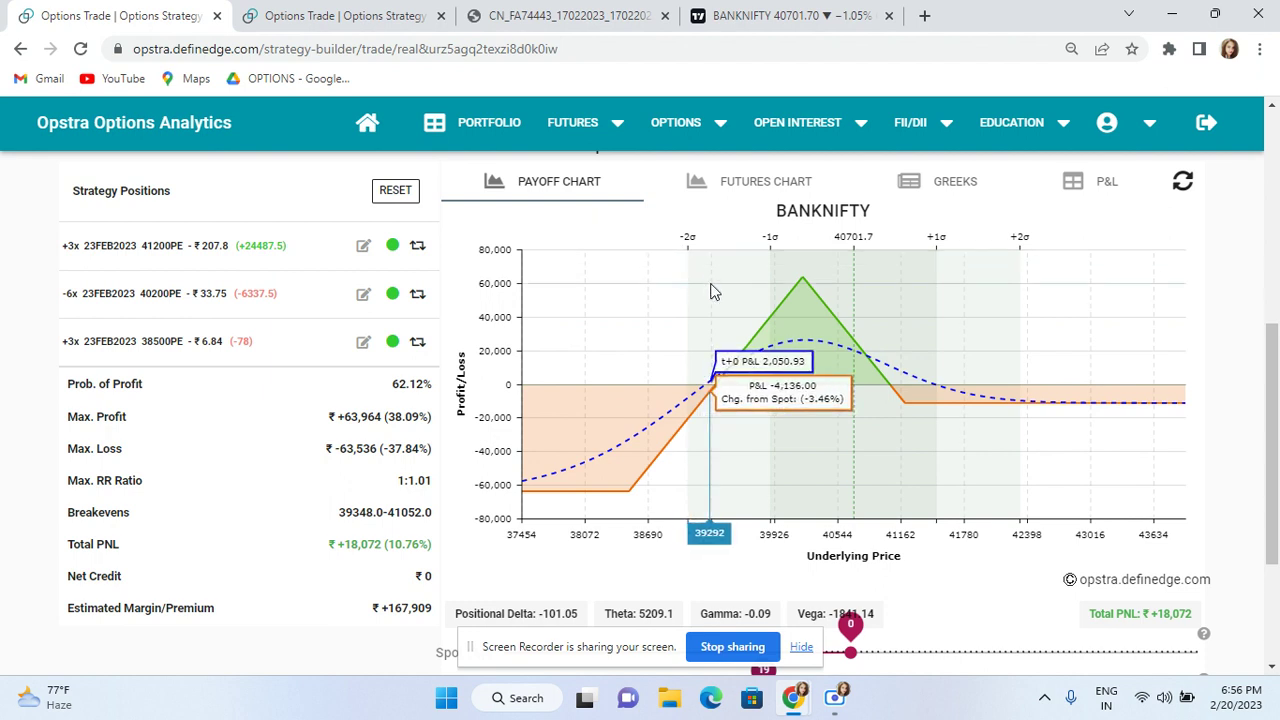
{"action": "left_click", "coordinate": [370, 12]}
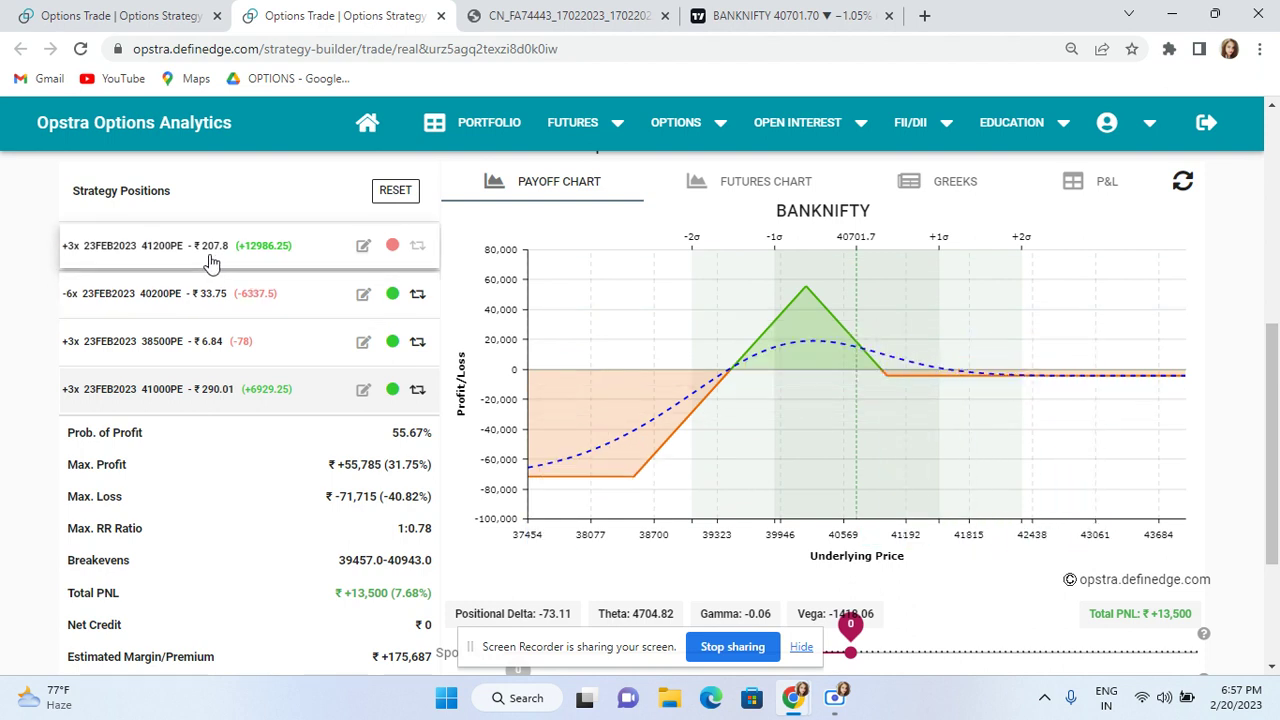
{"action": "left_click", "coordinate": [363, 246]}
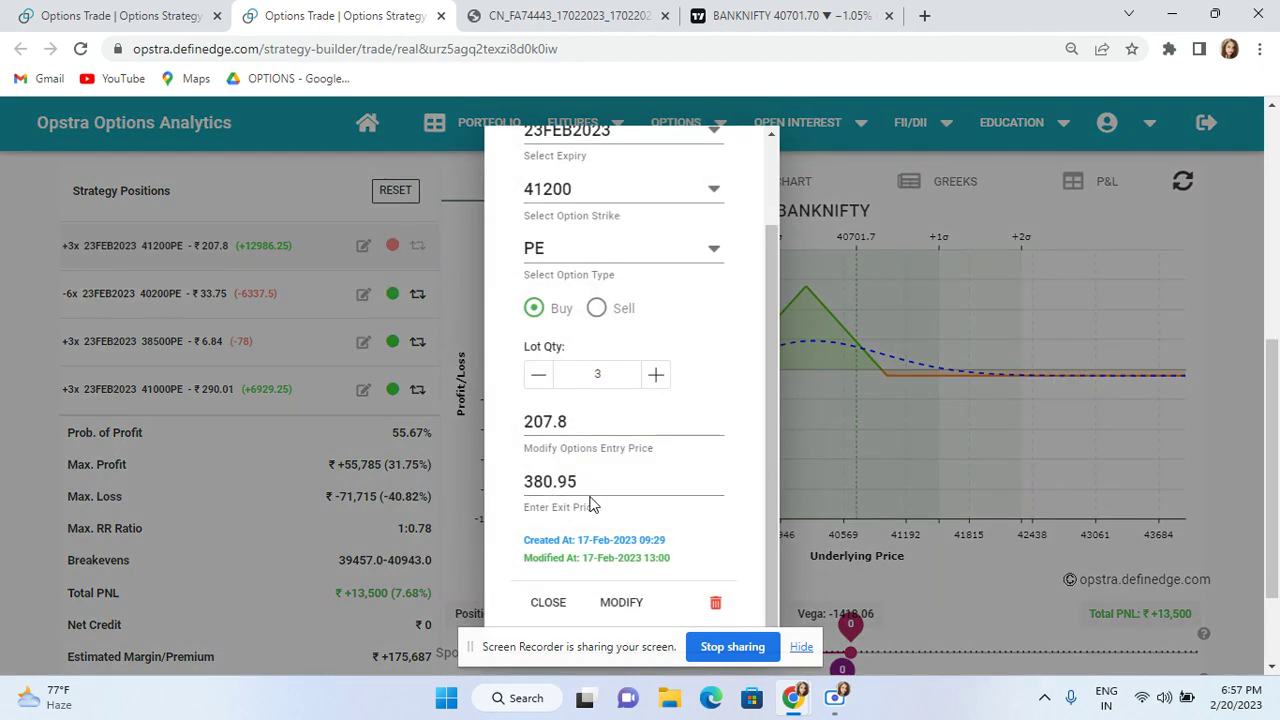
{"action": "left_click", "coordinate": [546, 603]}
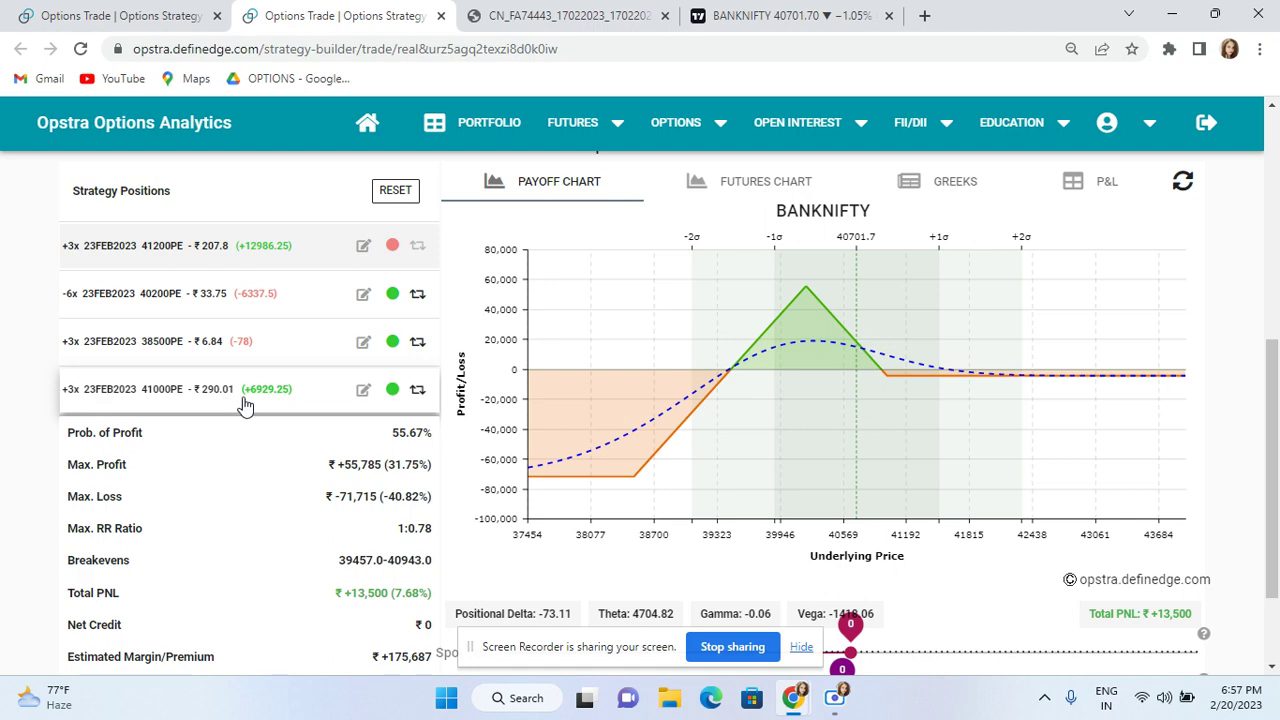
{"action": "left_click", "coordinate": [520, 16]}
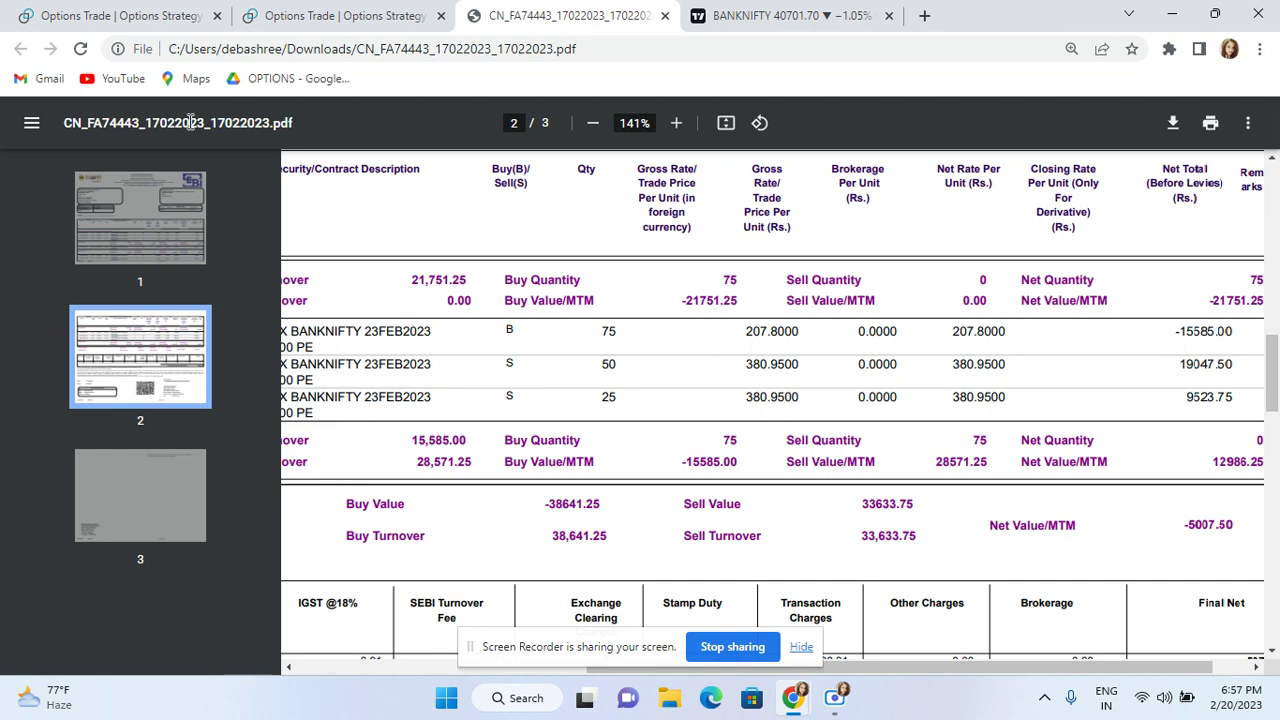
Back in Opstra, recheck the 41200PE leg's position details without changes
{"action": "left_click", "coordinate": [300, 22]}
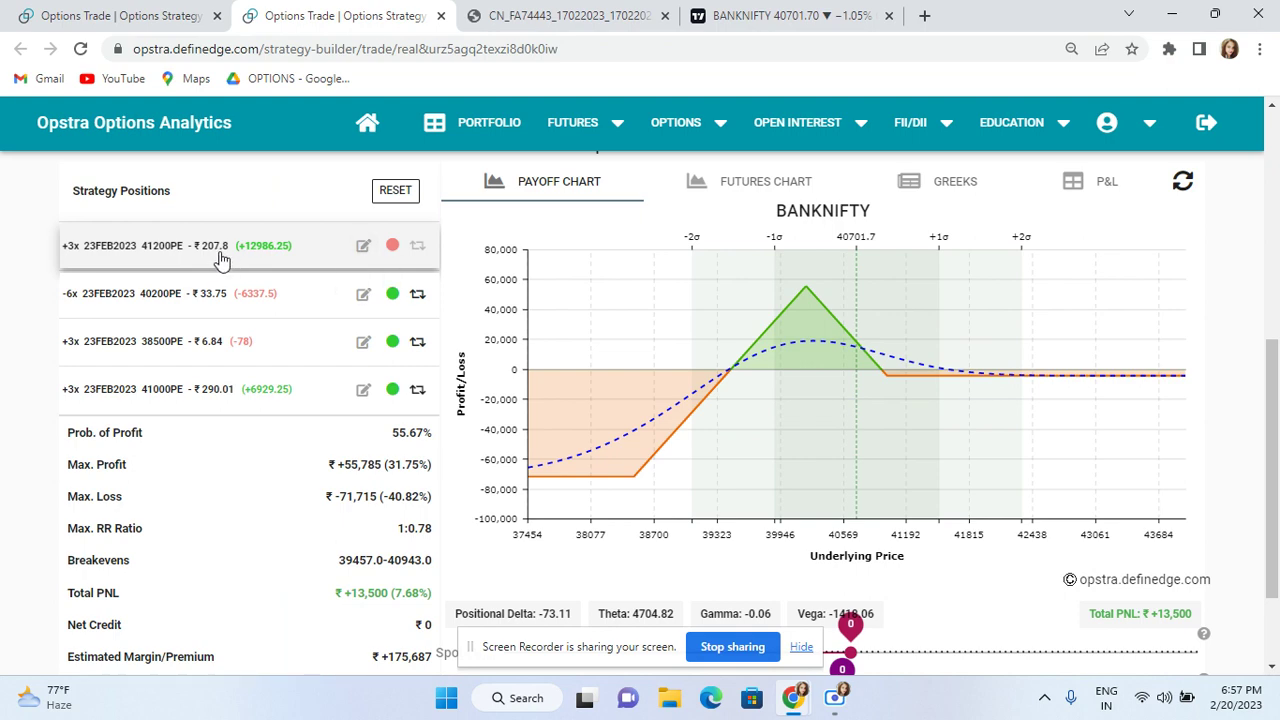
{"action": "left_click", "coordinate": [359, 250]}
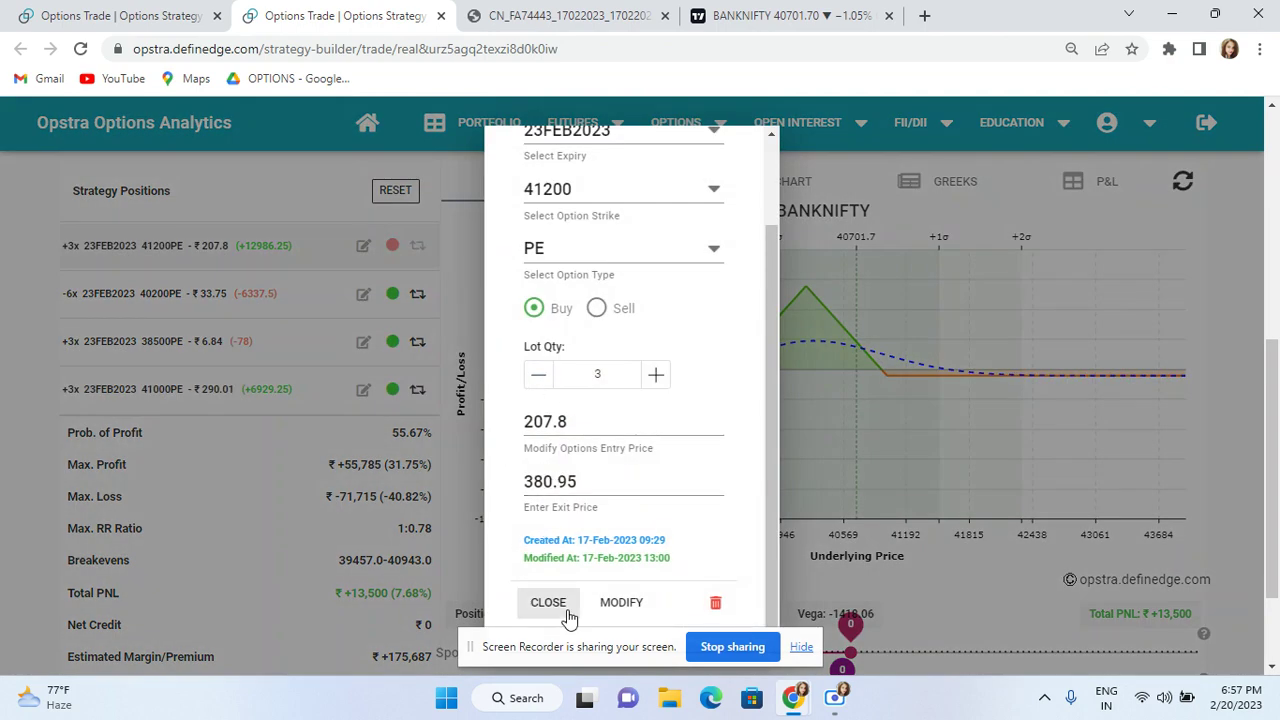
{"action": "left_click", "coordinate": [566, 612]}
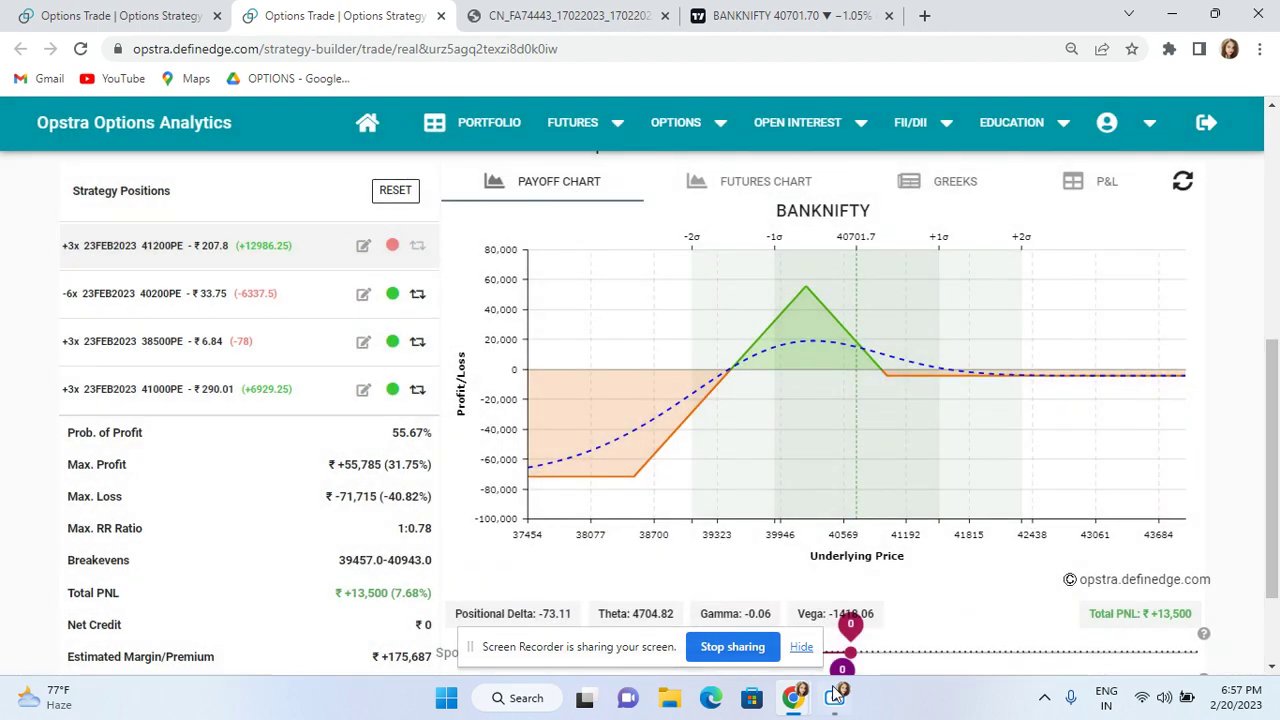
Confirm the 41200PE trades at 207.80 buy and 380.95 sell, then return to the Opstra strategy
{"action": "left_click", "coordinate": [835, 697]}
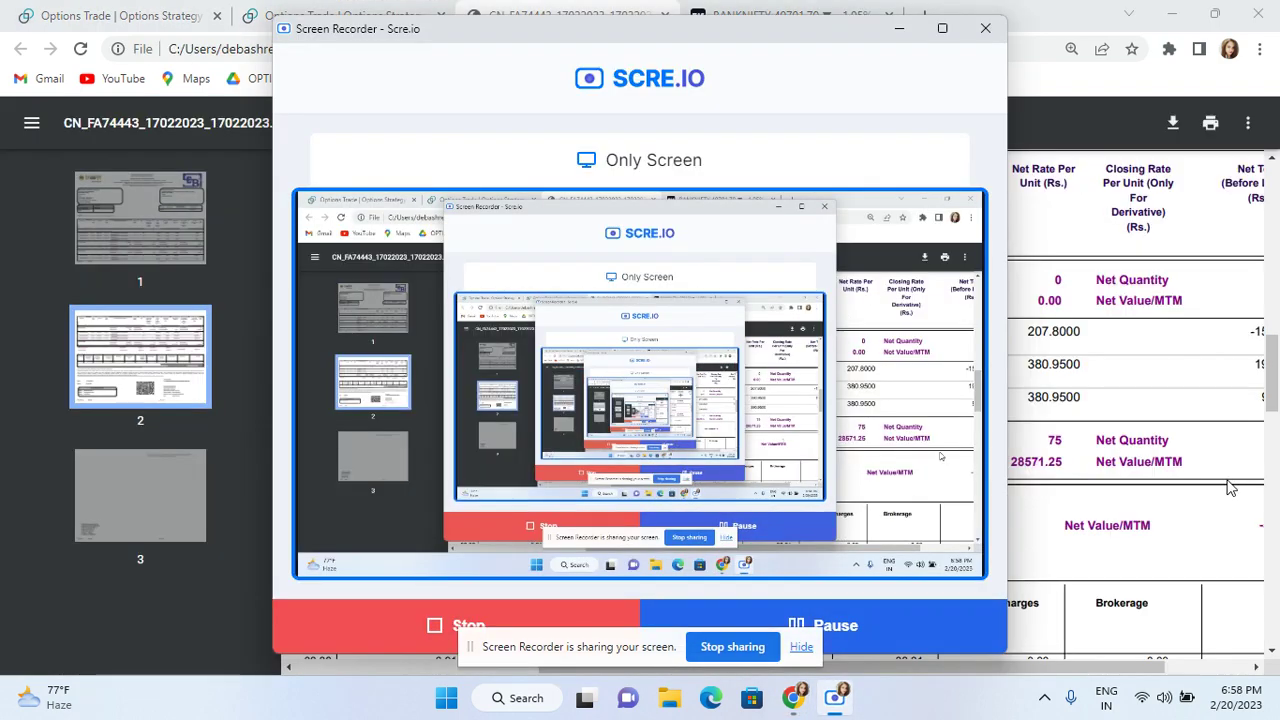
{"action": "left_click", "coordinate": [1230, 487]}
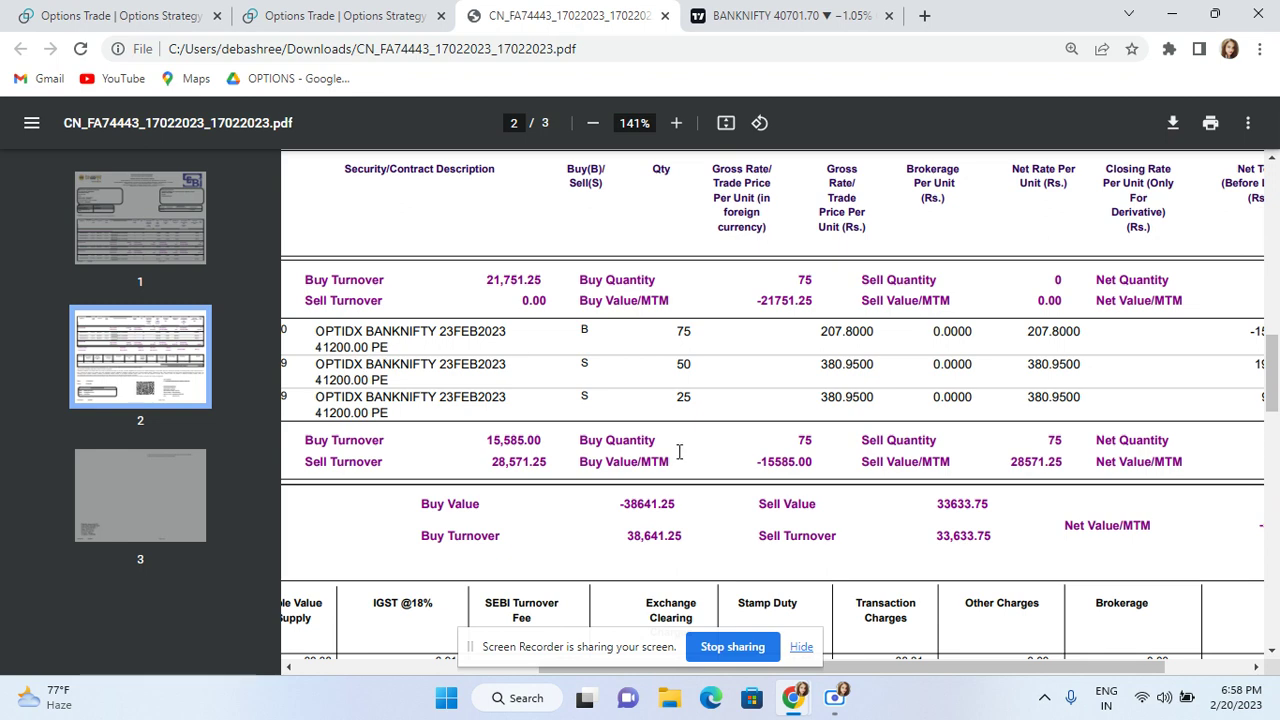
{"action": "left_click", "coordinate": [835, 698]}
{"action": "left_click", "coordinate": [1236, 302]}
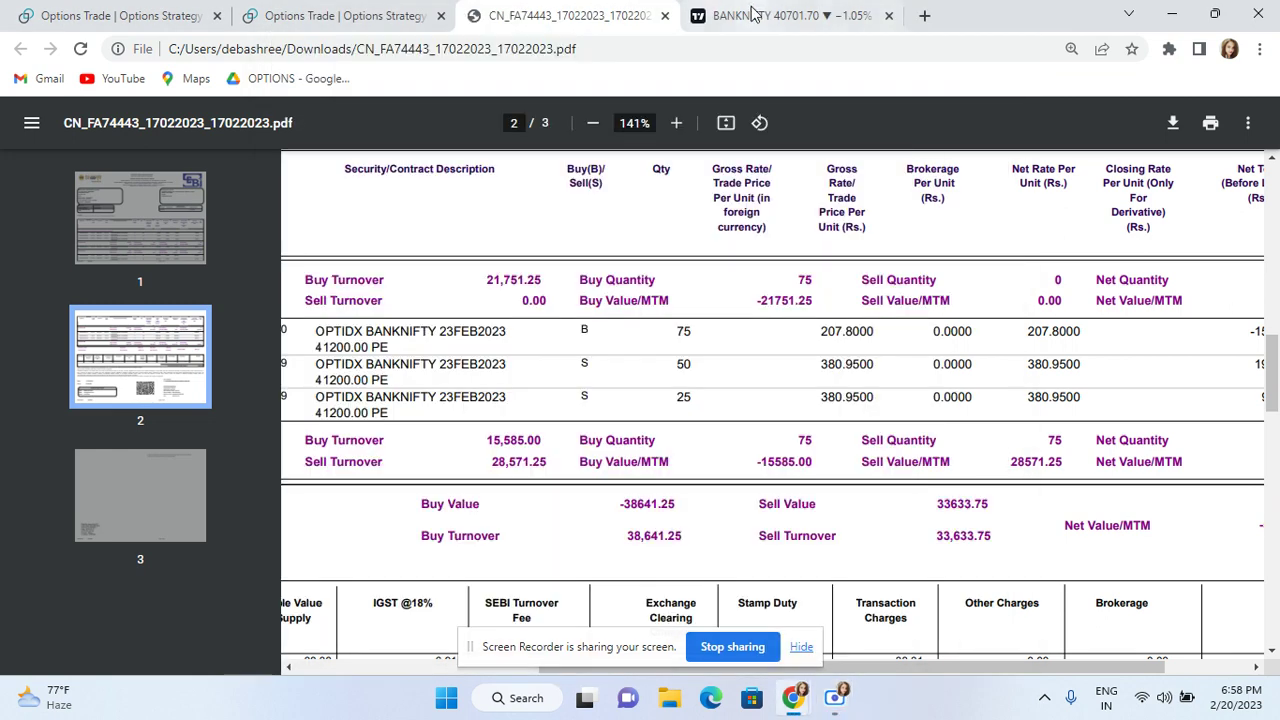
{"action": "left_click", "coordinate": [372, 14]}
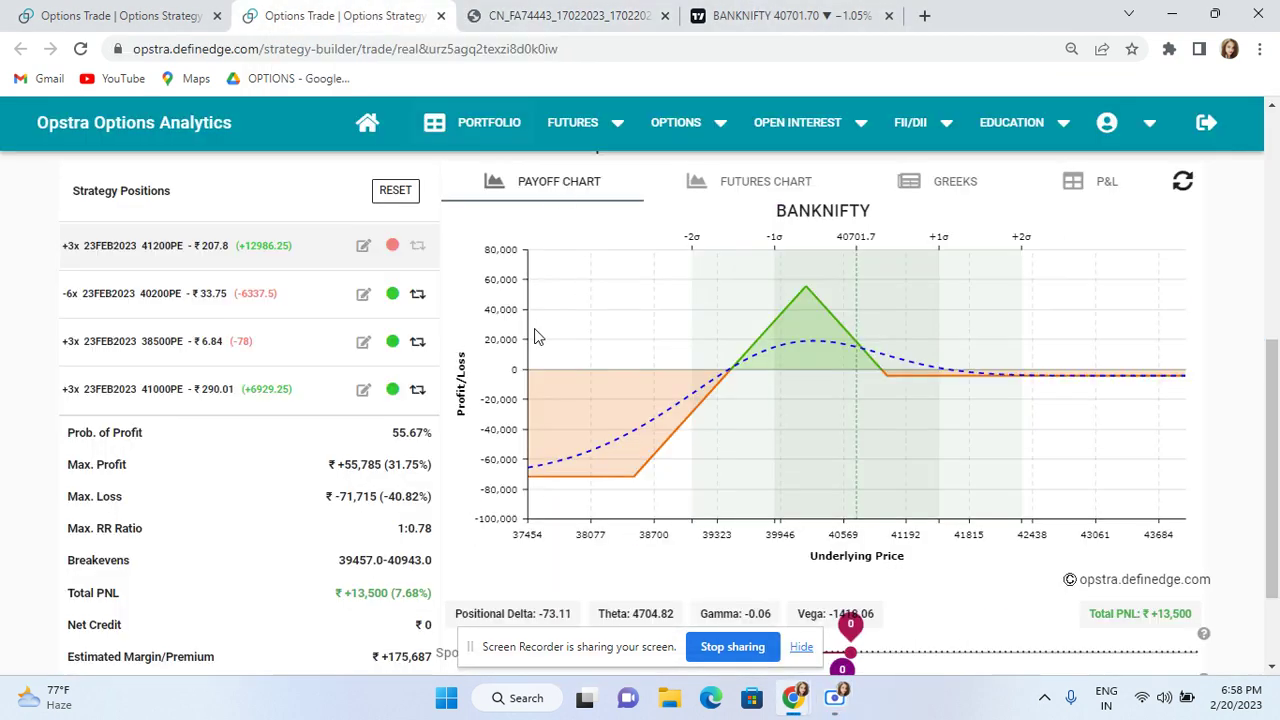
{"action": "left_click", "coordinate": [100, 17]}
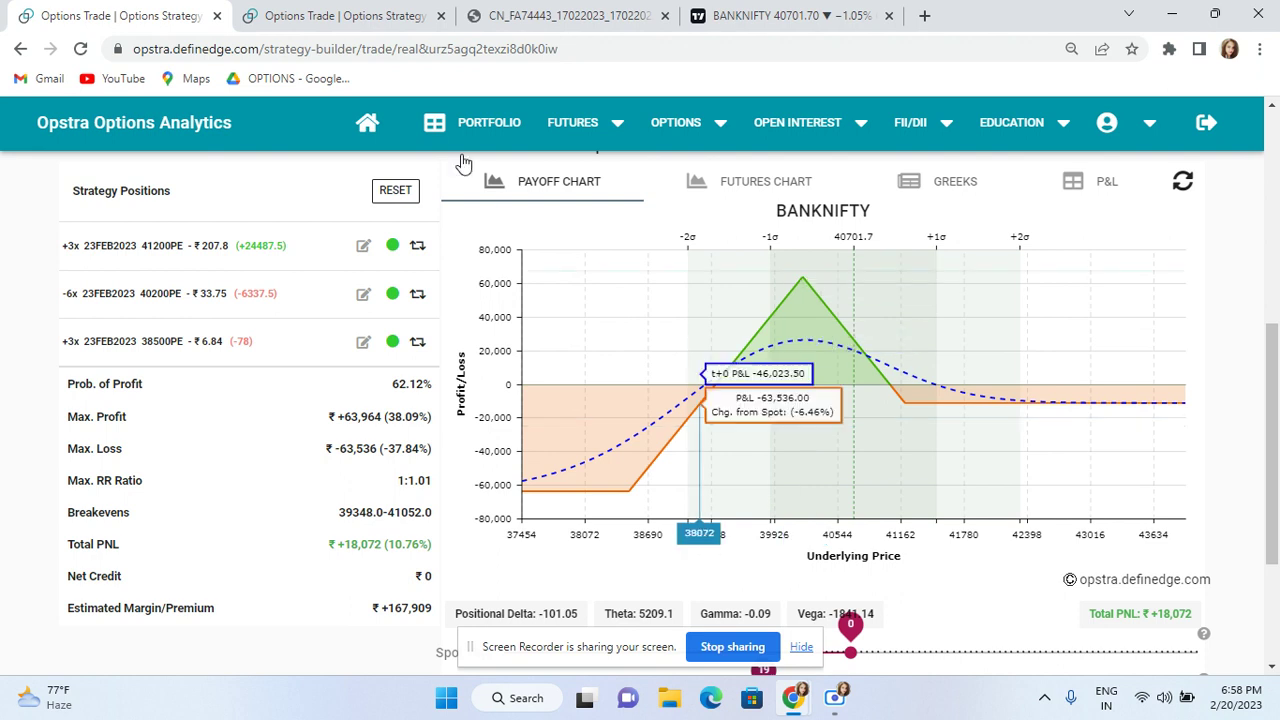
{"action": "left_click", "coordinate": [330, 20]}
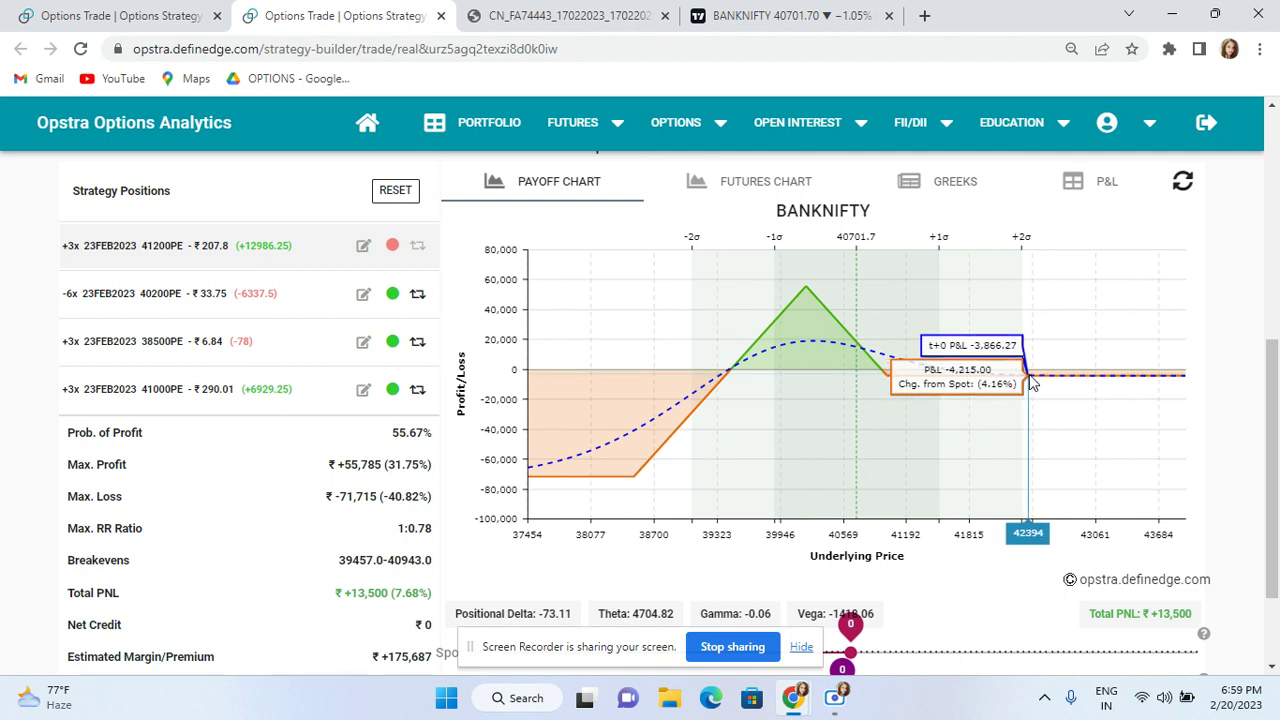
In the P&L table, book the 38500PE leg at an exit price of 5.8
{"action": "left_click", "coordinate": [1102, 184]}
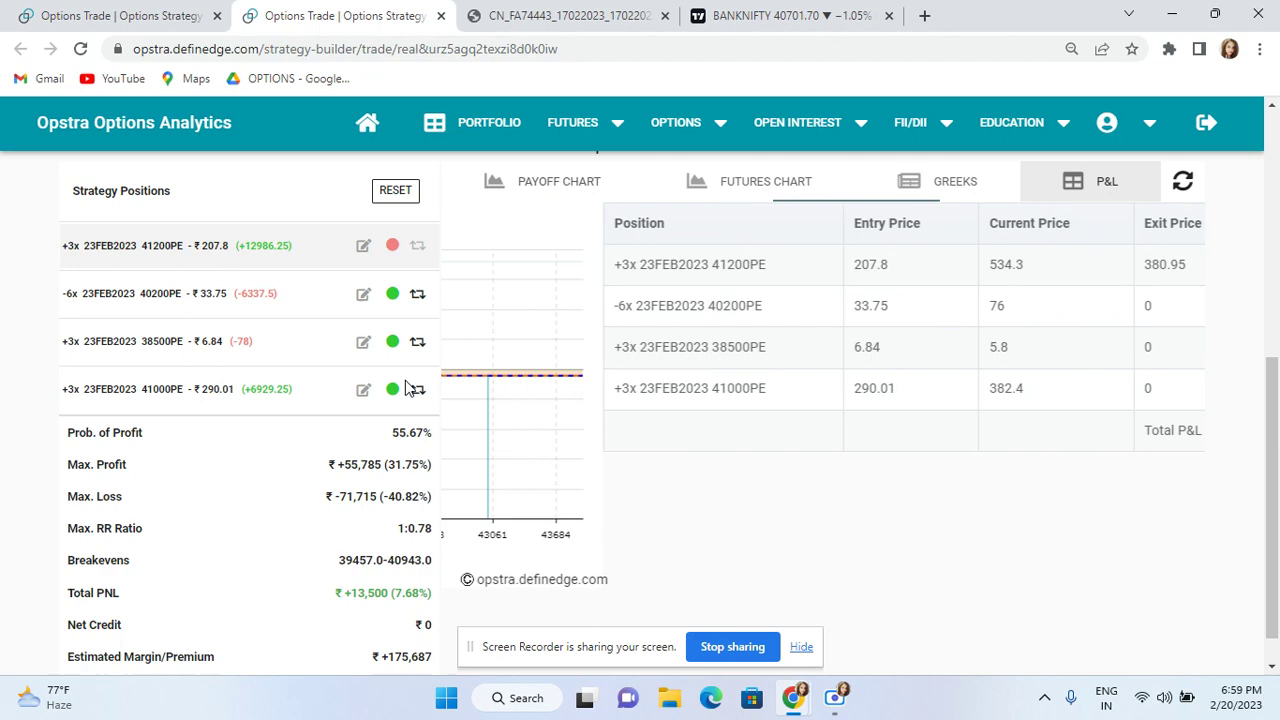
{"action": "left_click", "coordinate": [363, 341]}
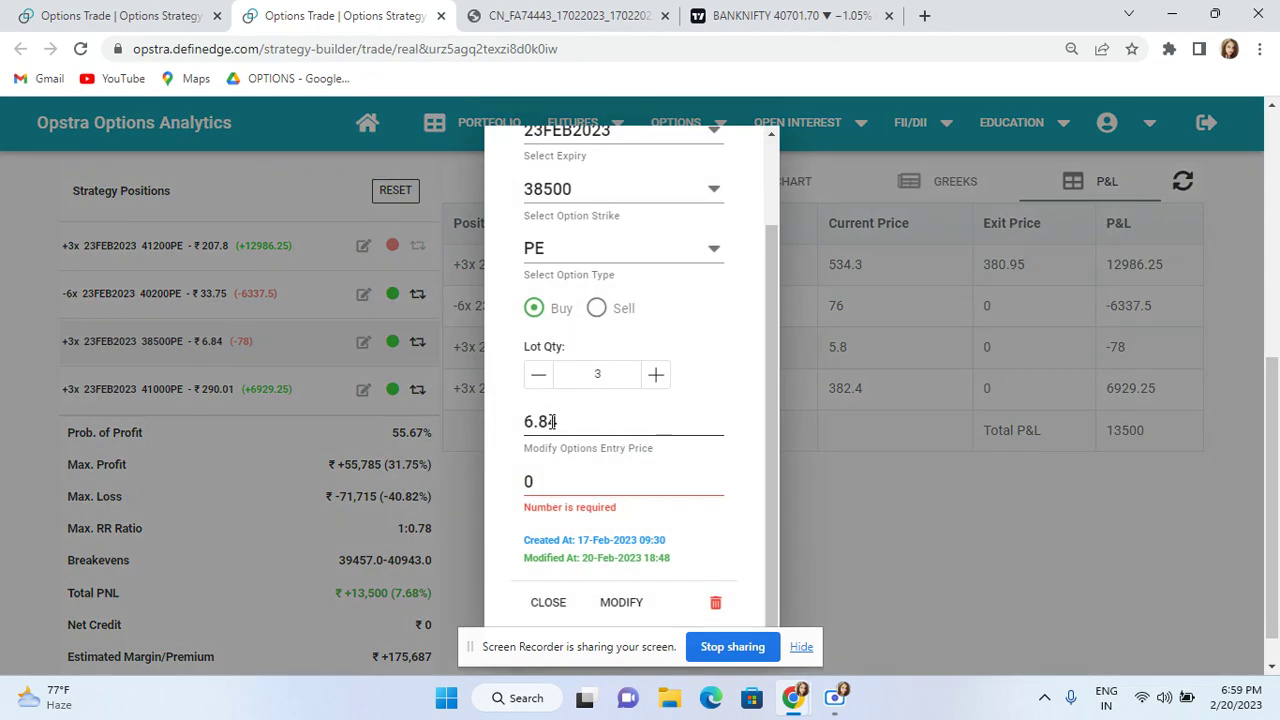
{"action": "left_click", "coordinate": [580, 481]}
{"action": "type", "text": "5.8"}
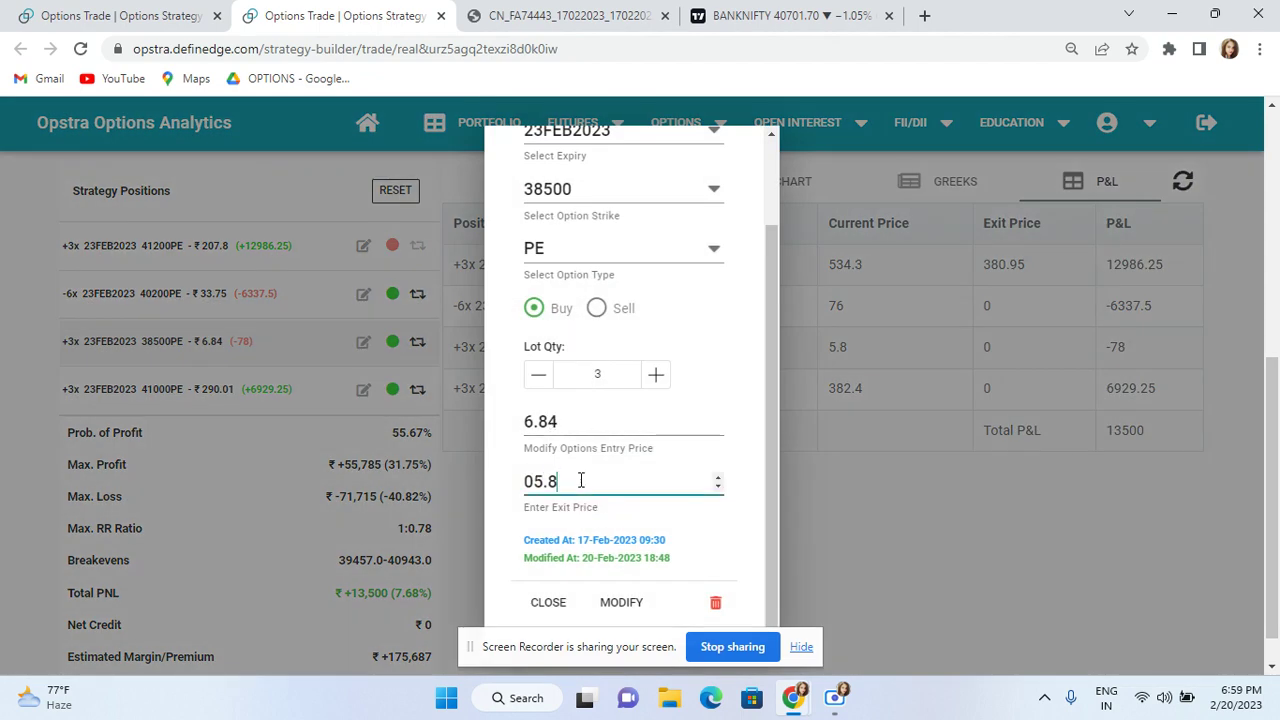
{"action": "left_click", "coordinate": [617, 610]}
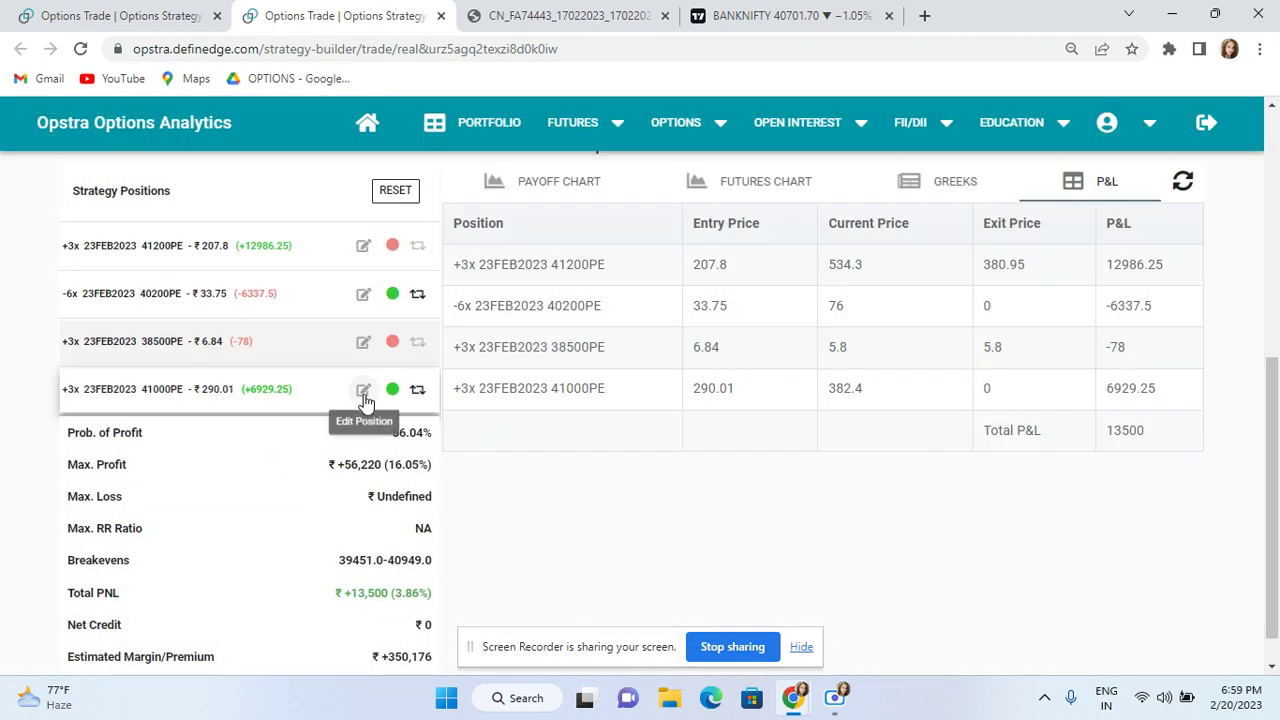
Book the 41000PE leg at an exit price of 382
{"action": "left_click", "coordinate": [363, 393]}
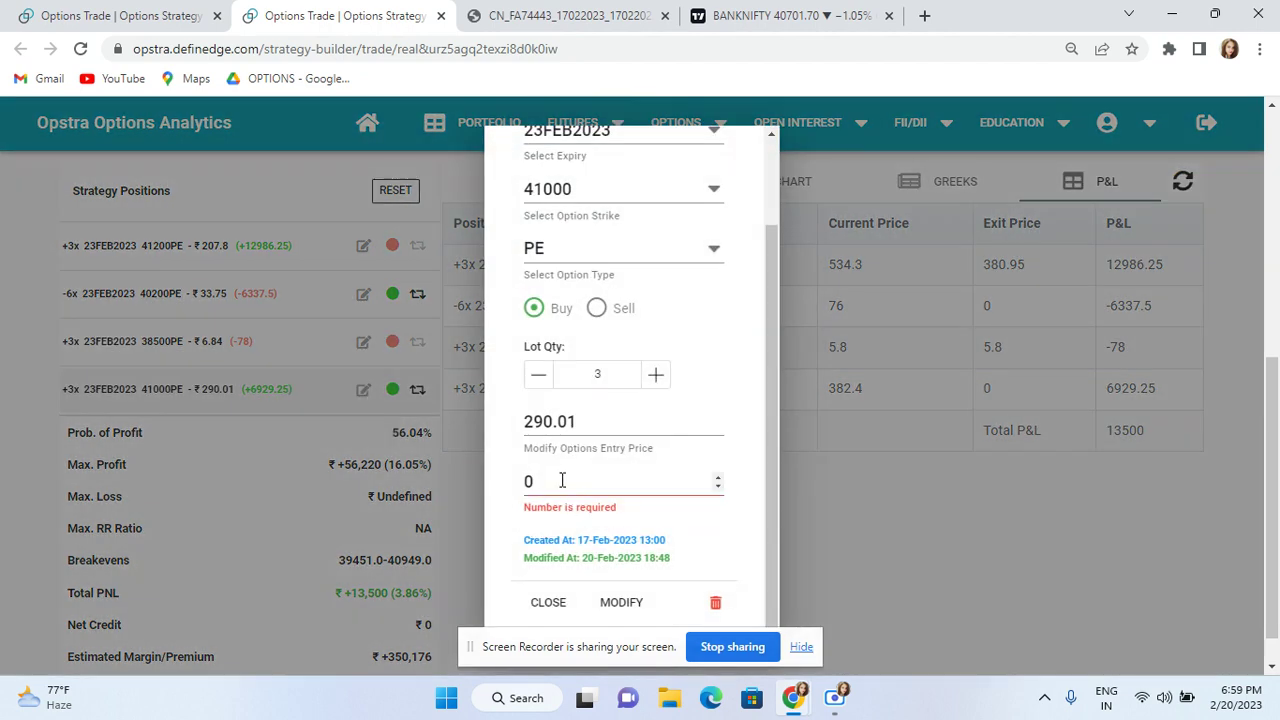
{"action": "left_click", "coordinate": [562, 481]}
{"action": "type", "text": "382"}
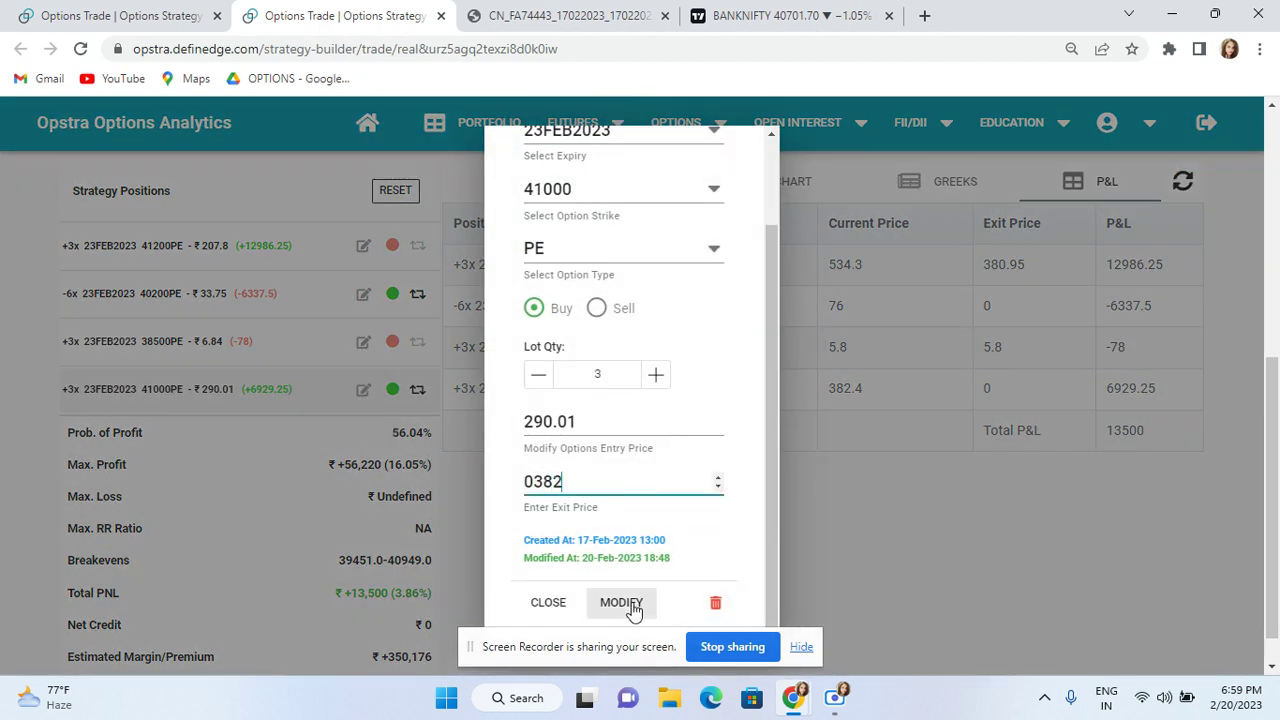
{"action": "left_click", "coordinate": [621, 603]}
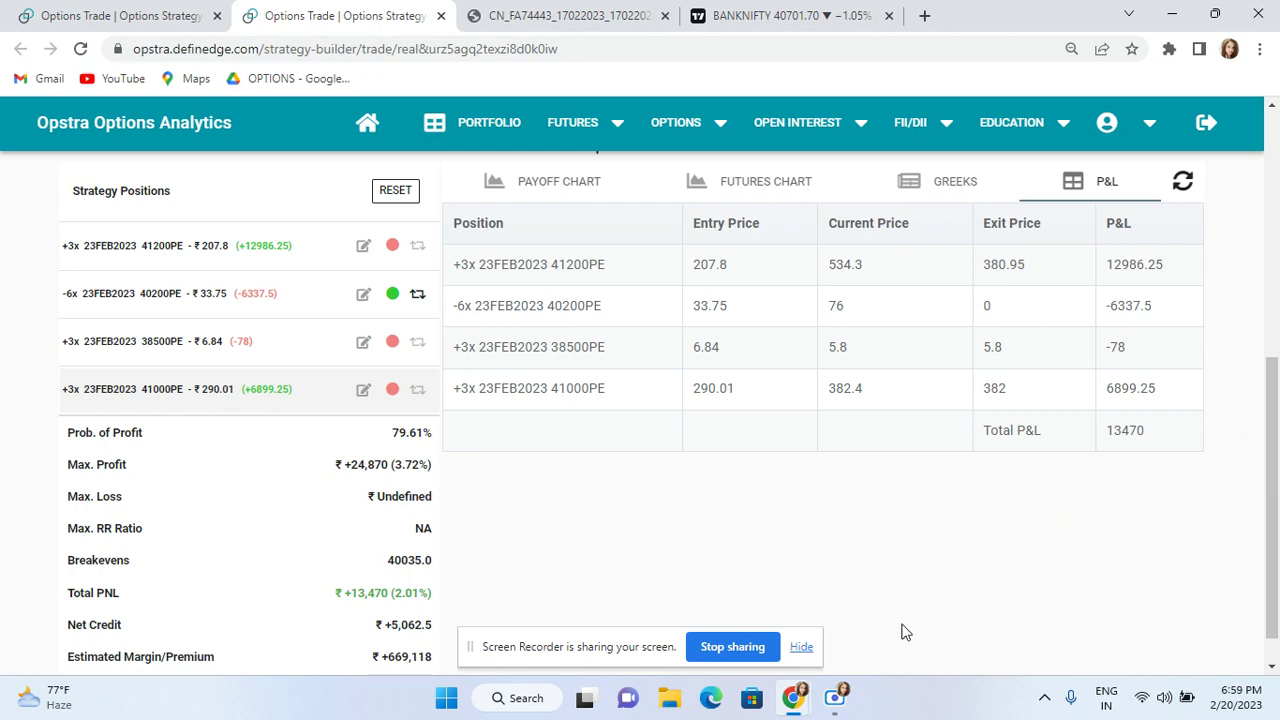
Add +3x 40500PE at 146 and +3x 39200PE at 11.55, then view the payoff chart
{"action": "mouse_move", "coordinate": [835, 698]}
{"action": "left_click", "coordinate": [838, 712]}
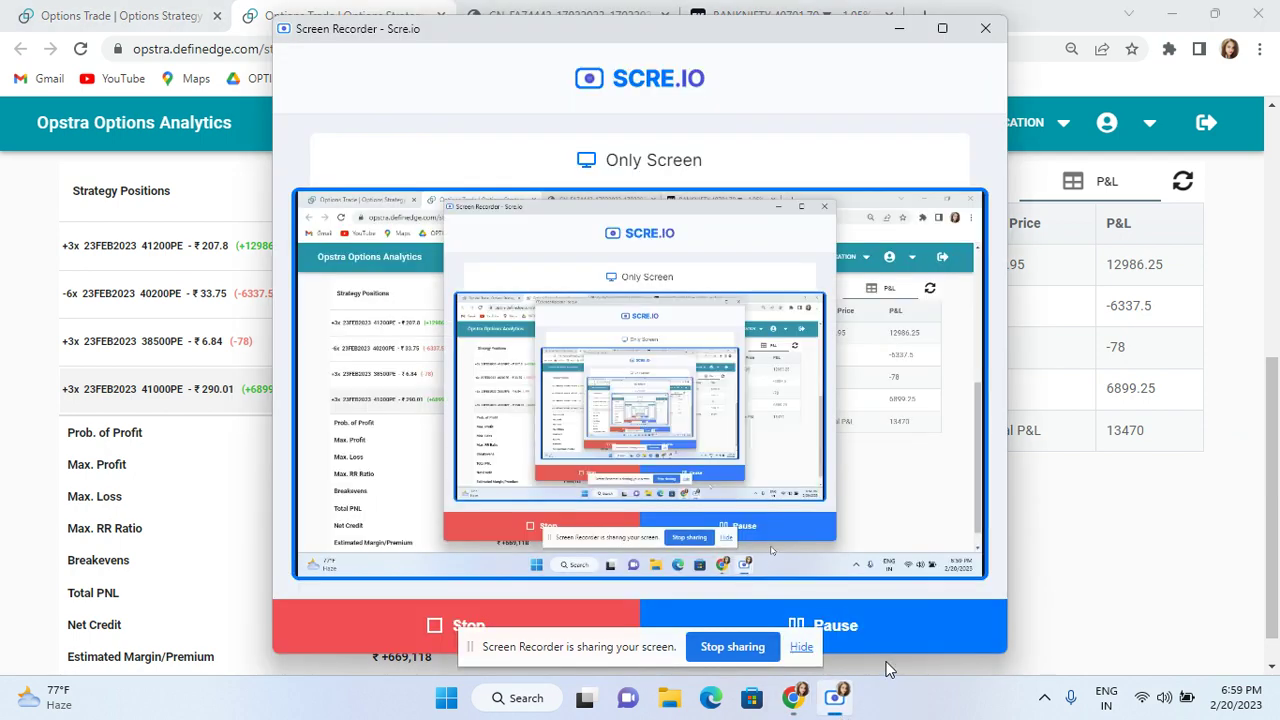
{"action": "left_click", "coordinate": [1131, 495]}
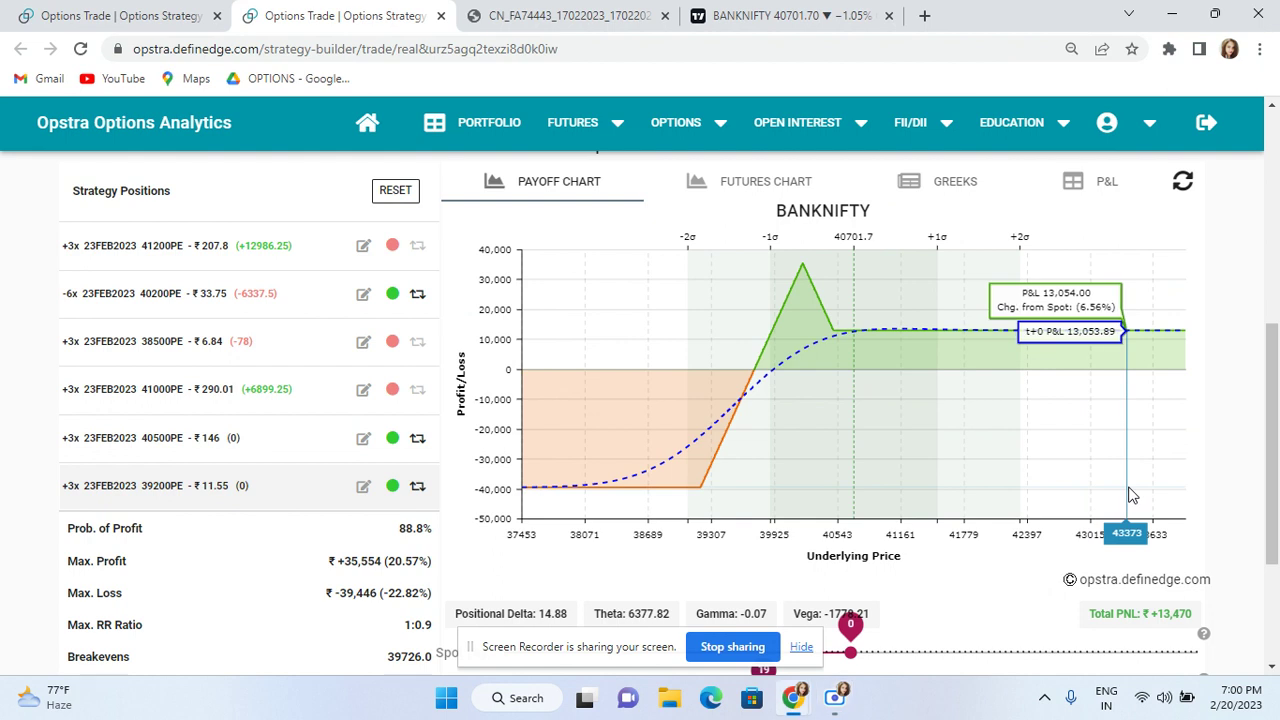